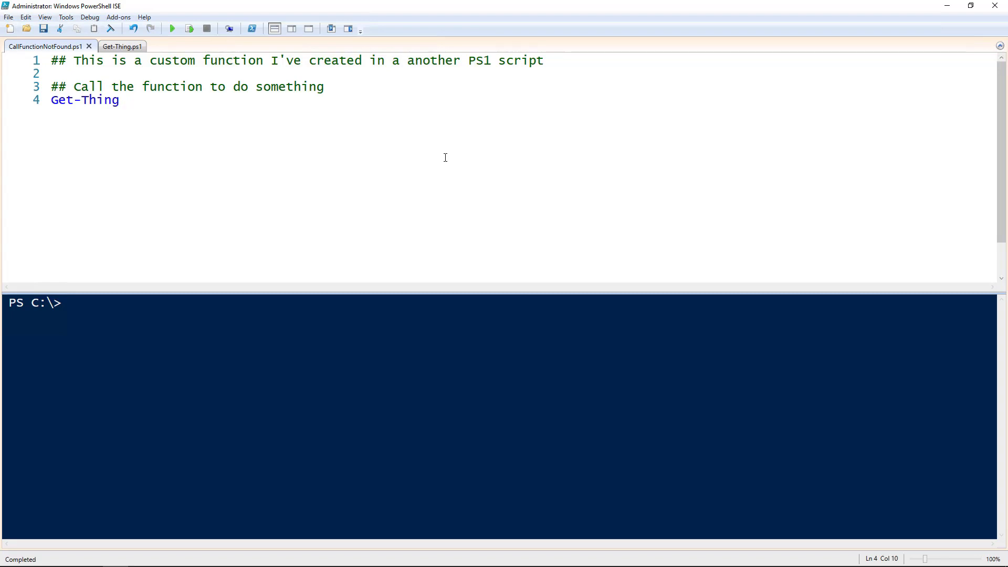
Browse to the _UPLOAD_ folder of the ScriptMgr directory and locate the CallFunctionNotFound script
left_click(27, 28)
left_click(48, 141)
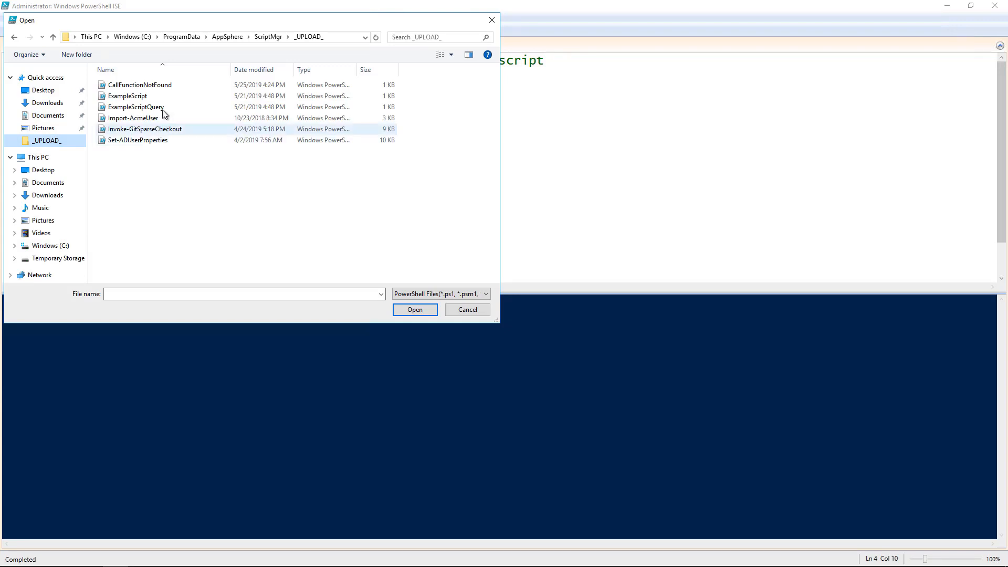
left_click(165, 88)
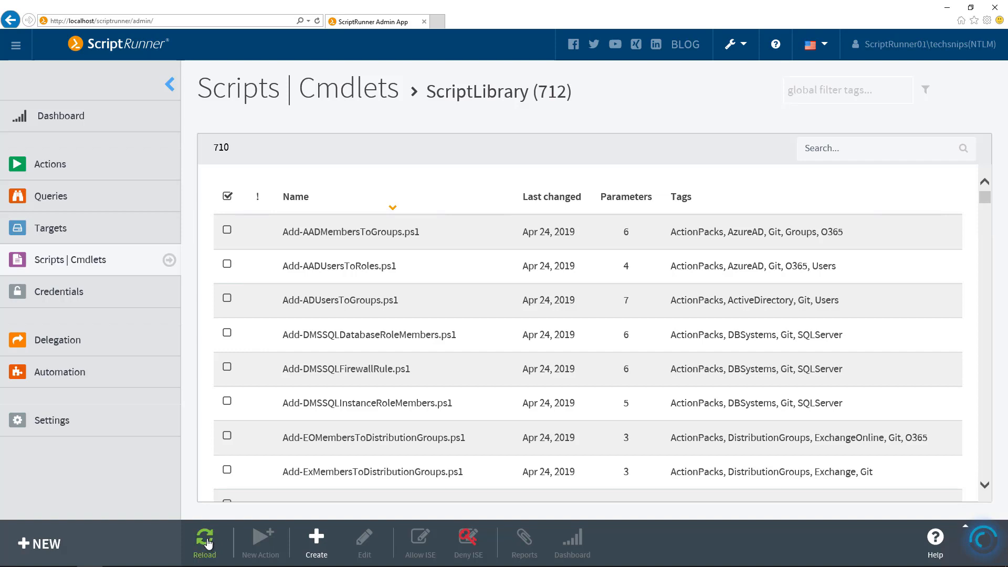
Search the script library for "call" and select CallFunctionNotFound.ps1 in the list
left_click(831, 155)
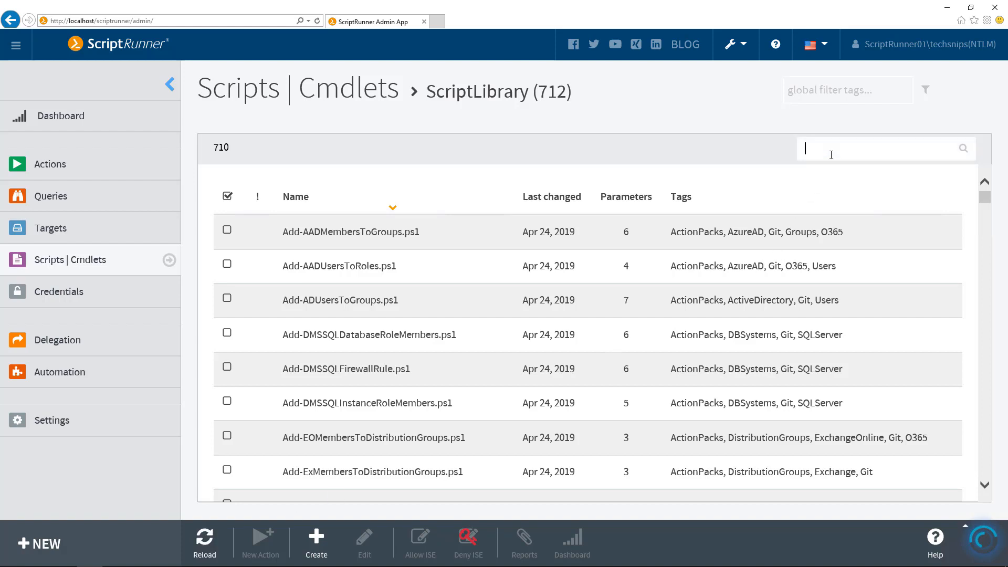
type("call")
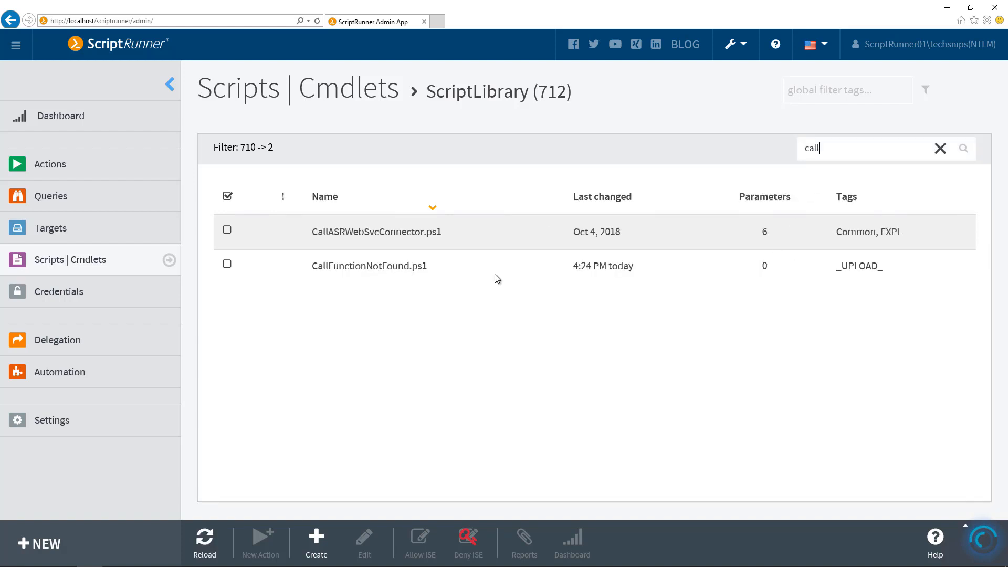
left_click(270, 255)
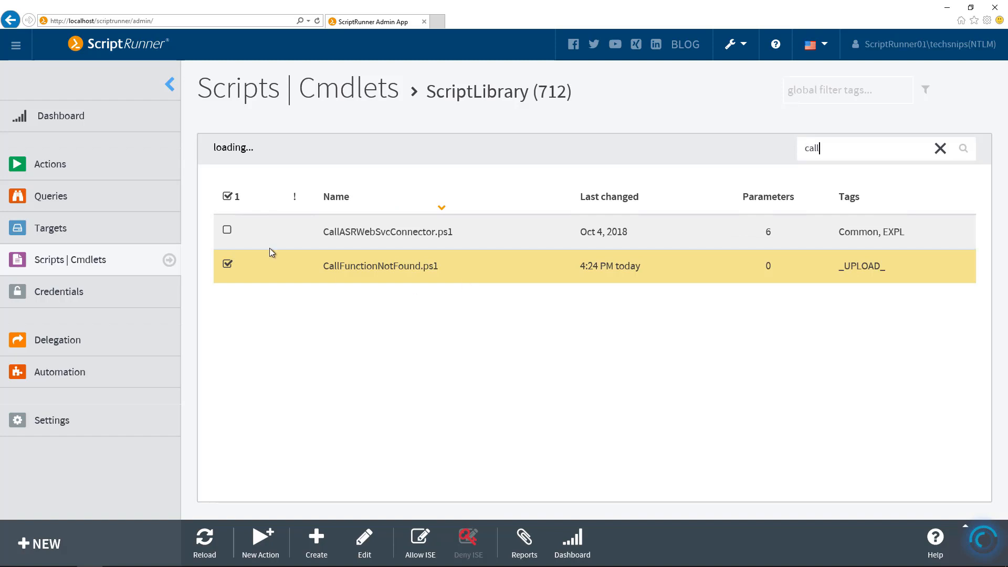
Create a new action based on the CallFunctionNotFound.ps1 script, found by searching for "call"
left_click(114, 177)
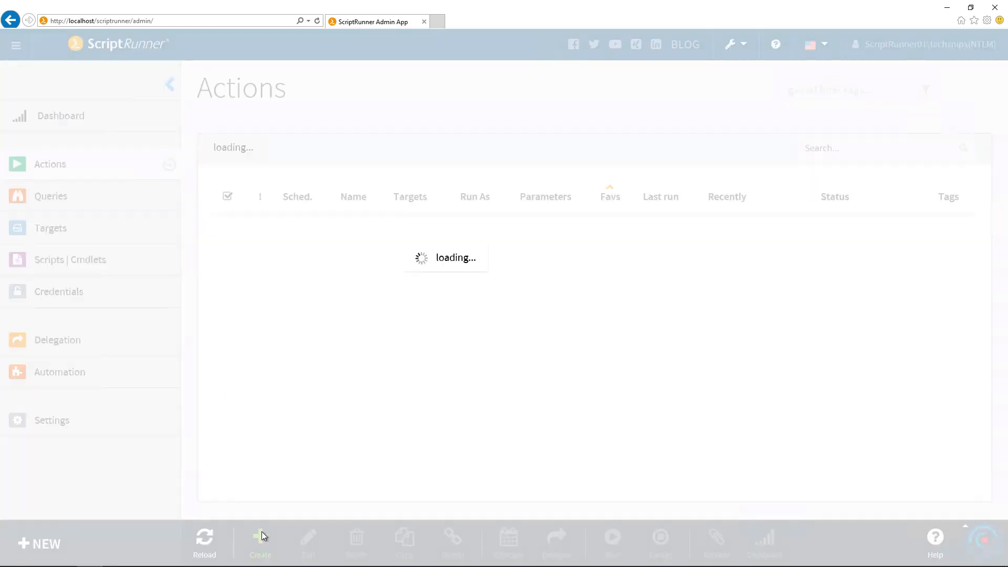
left_click(260, 536)
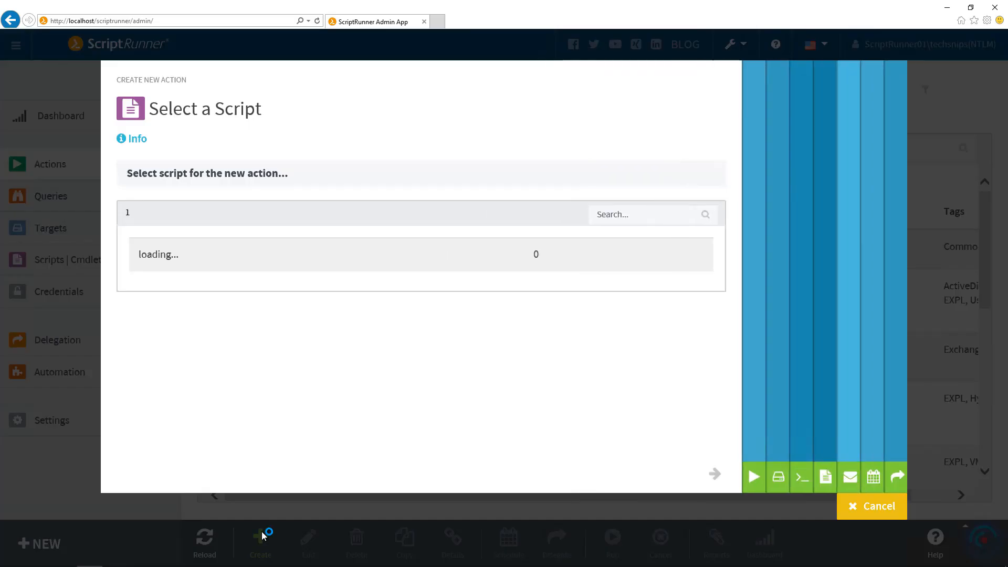
left_click(648, 215)
type("call")
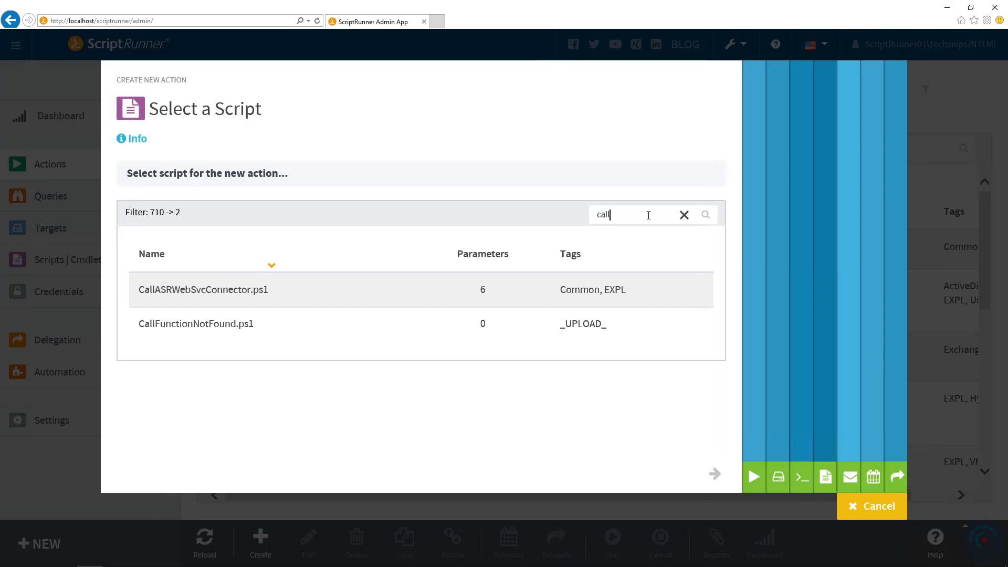
left_click(185, 324)
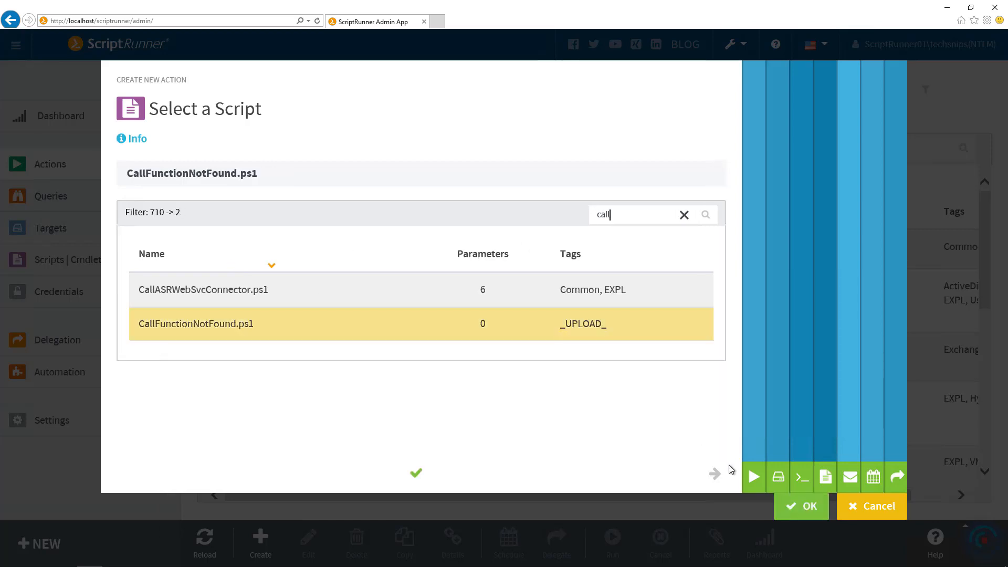
left_click(791, 509)
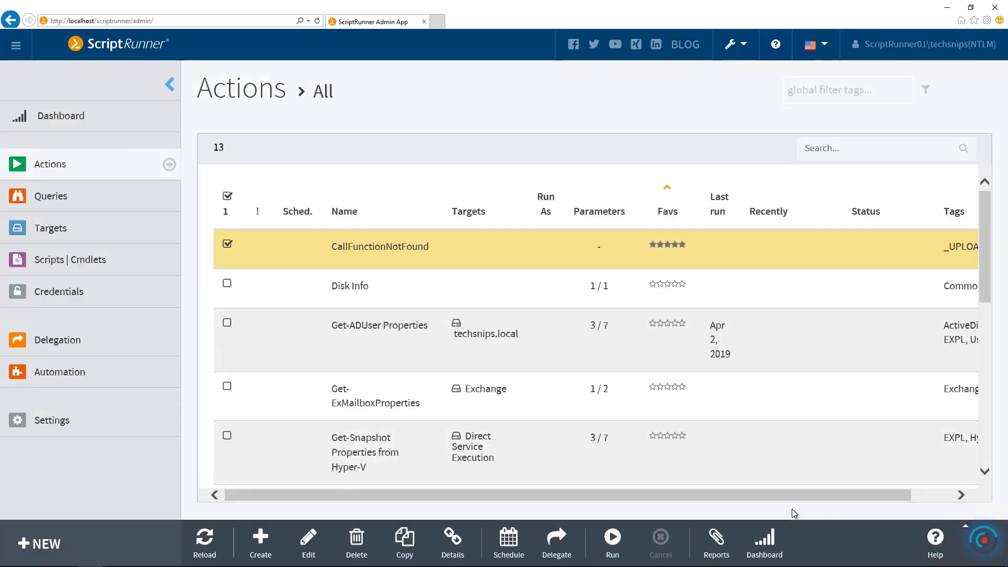
Run the CallFunctionNotFound action on the [LOCAL] Direct Service Execution target
left_click(610, 535)
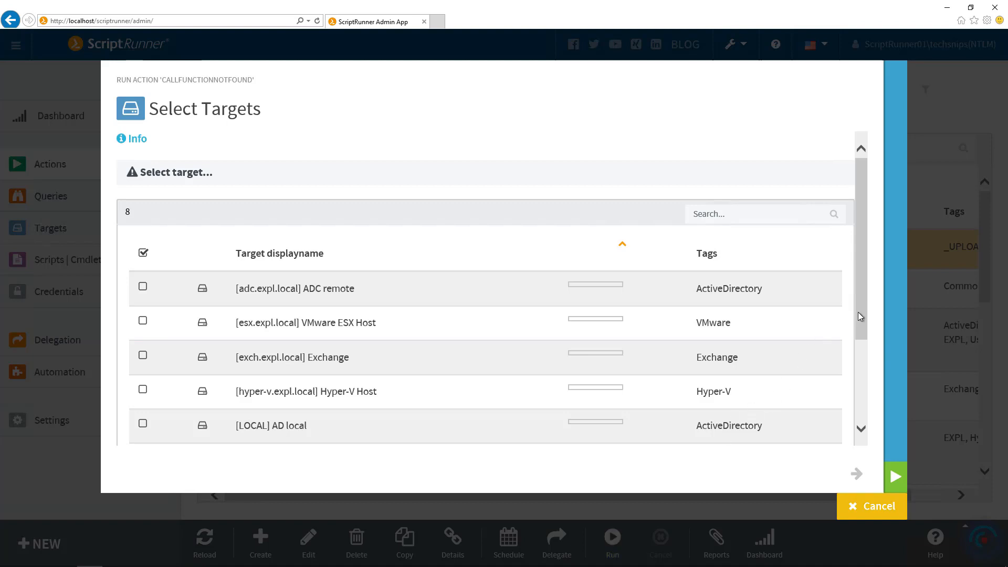
scroll(858, 312, "down", 2)
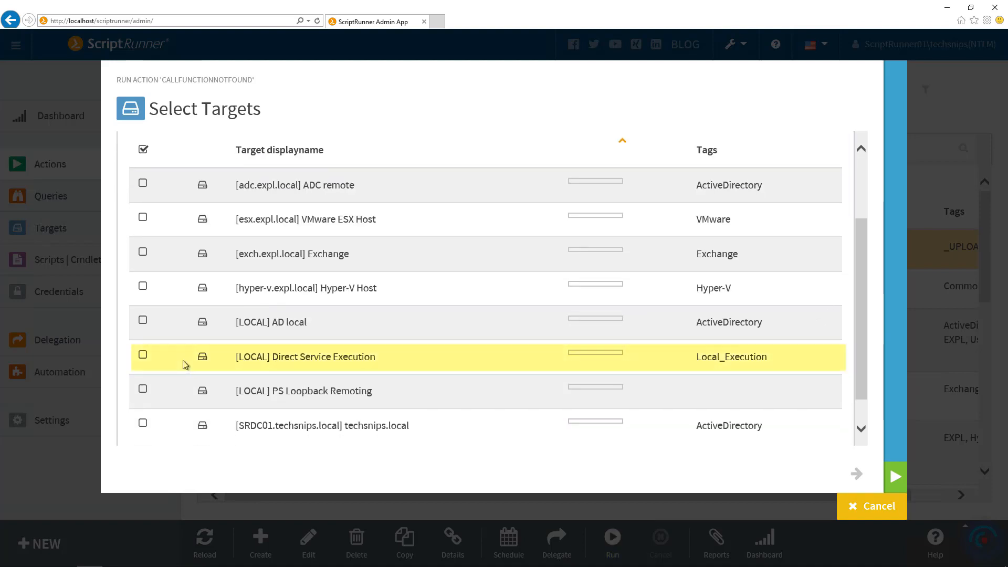
left_click(142, 355)
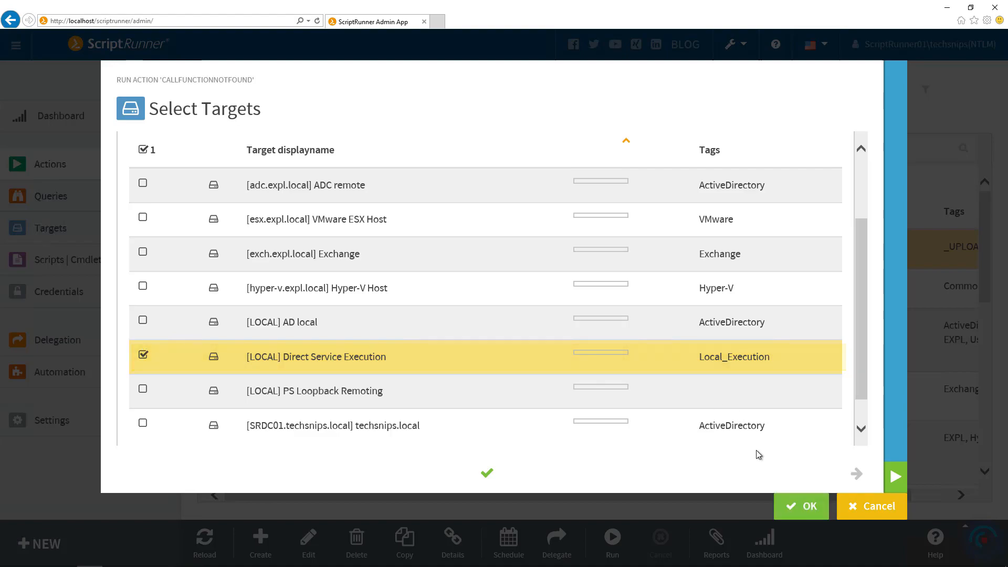
left_click(782, 503)
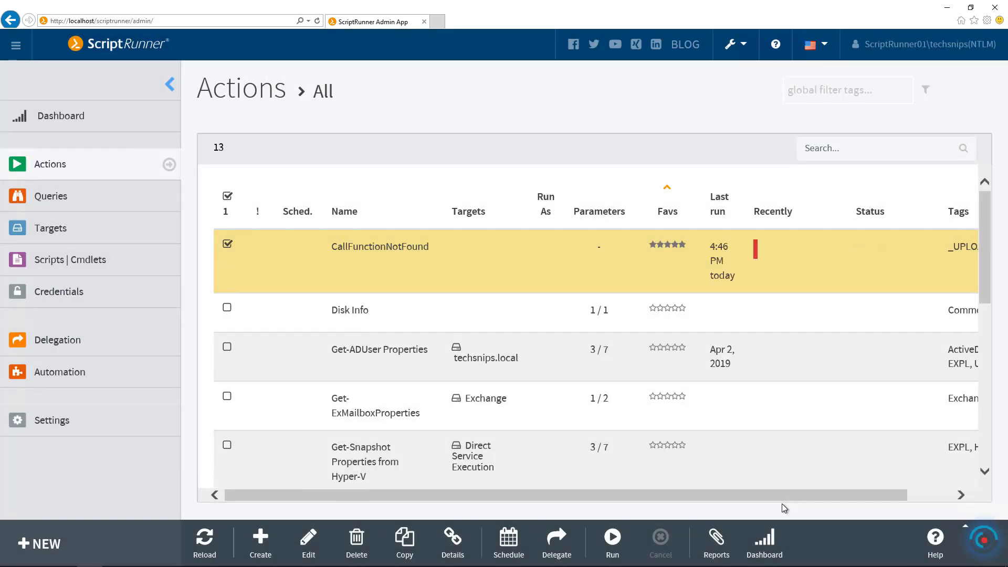
Open the report of the latest CallFunctionNotFound run and review its result message, error messages and report sections
left_click(754, 247)
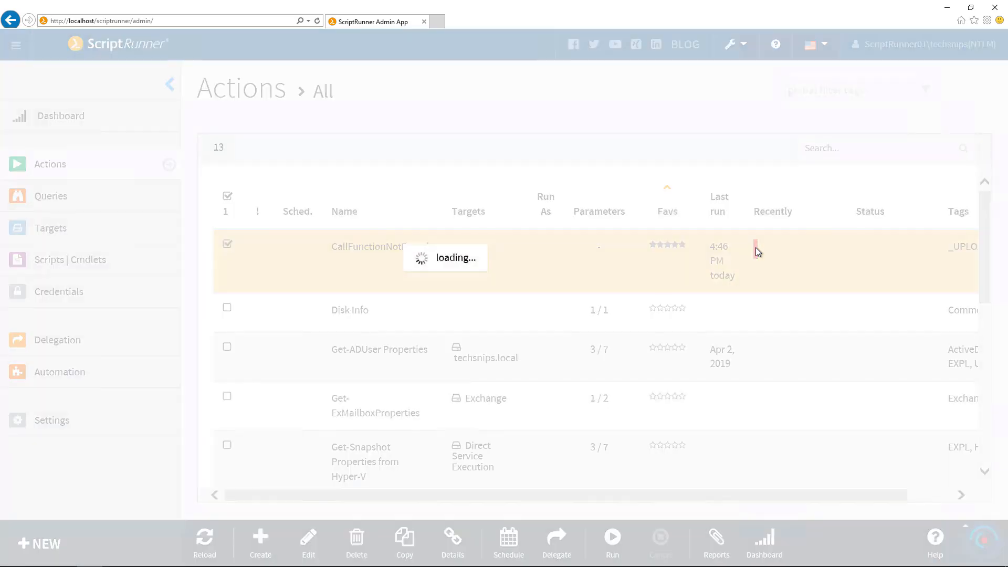
scroll(756, 248, "down", 3)
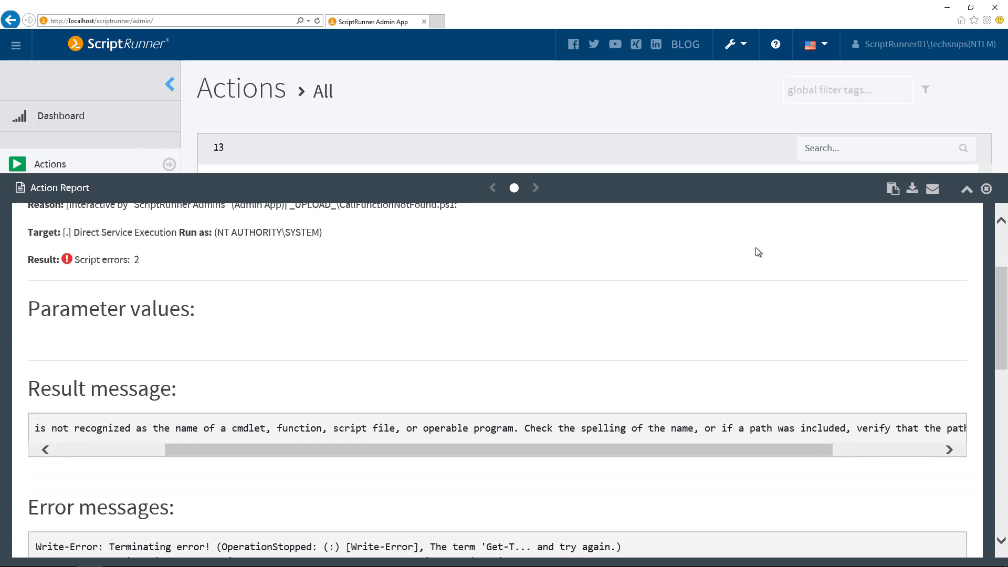
mouse_move(69, 259)
left_click_drag(366, 449, 412, 455)
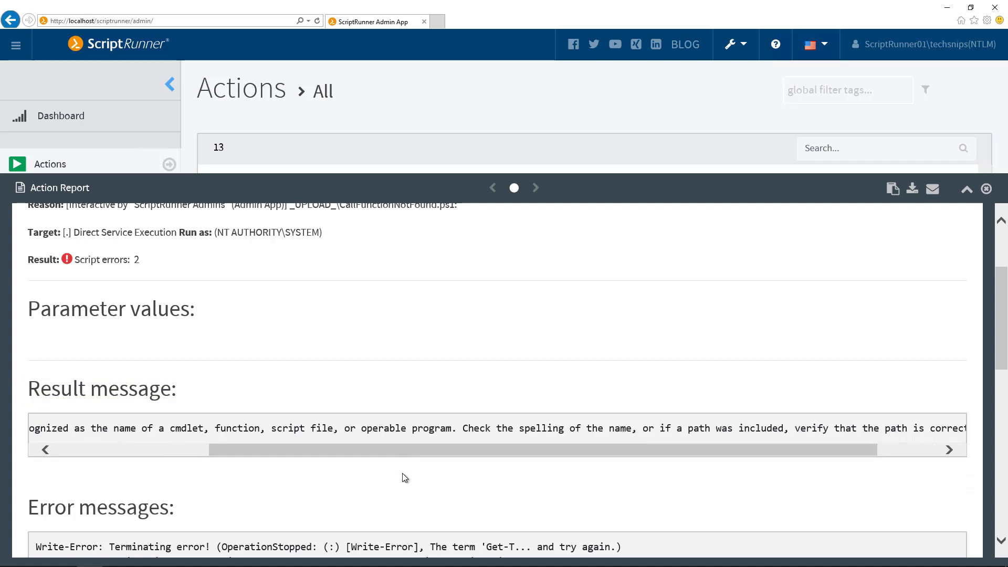
scroll(402, 474, "down", 3)
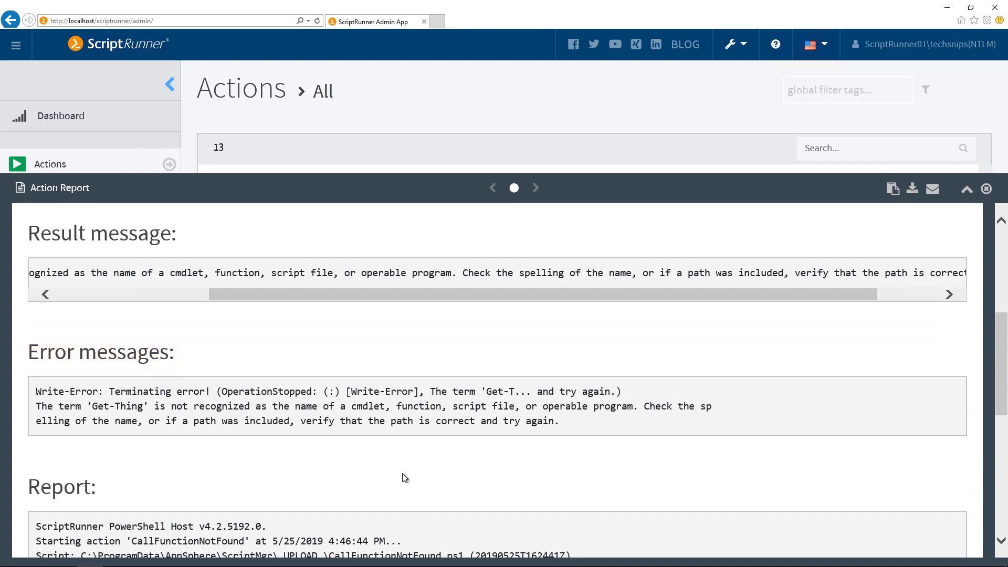
scroll(403, 478, "down", 4)
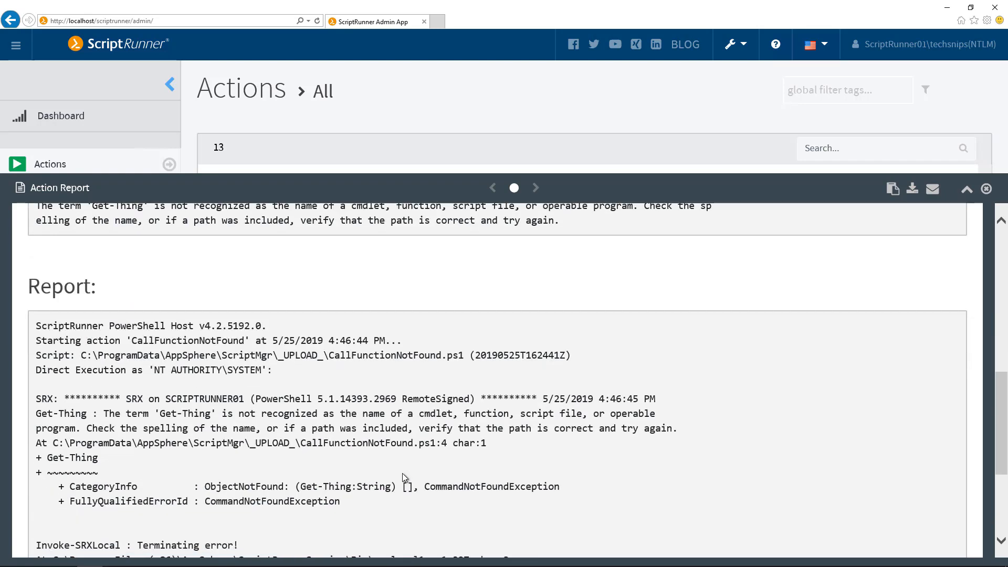
scroll(403, 477, "down", 1)
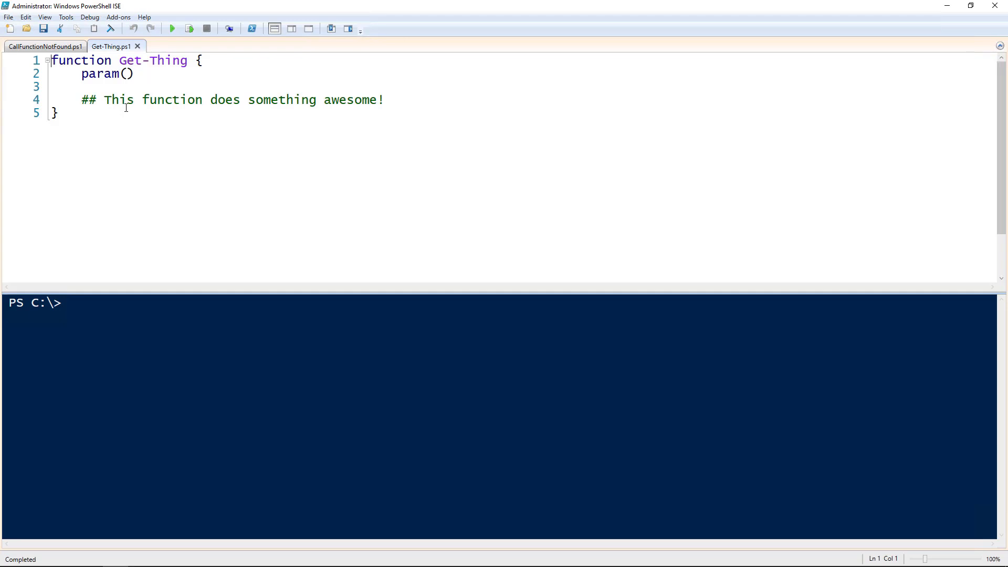
Copy the Get-Thing script file from the Desktop into the C:\ProgramData\AppSphere\ScriptMgr\_LIB_ folder
left_click(27, 28)
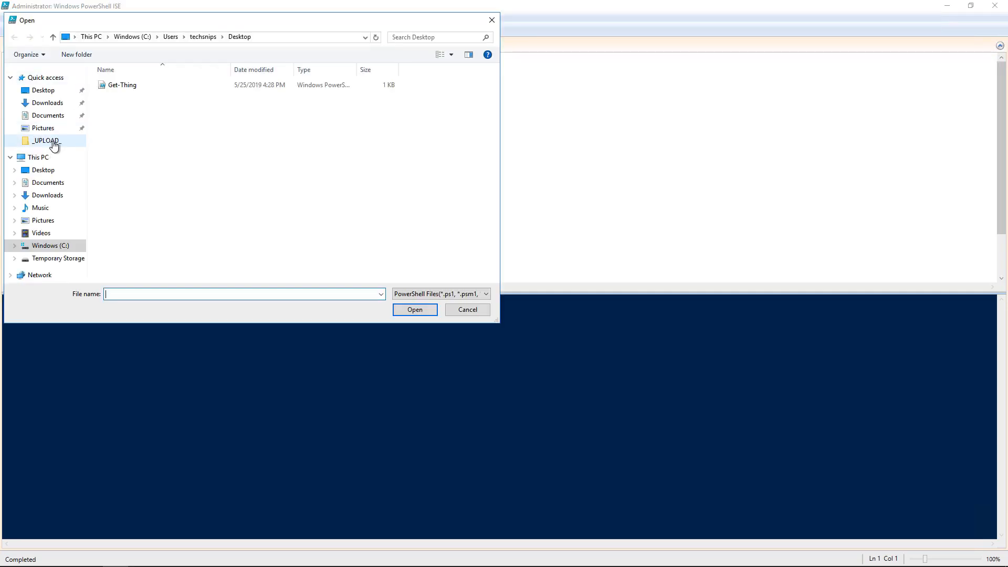
left_click(46, 90)
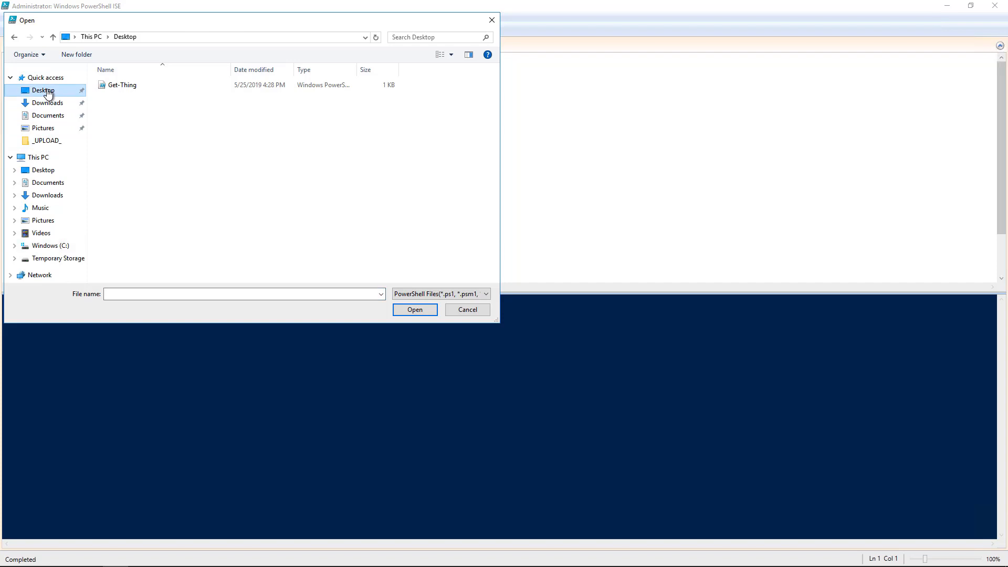
left_click(112, 90)
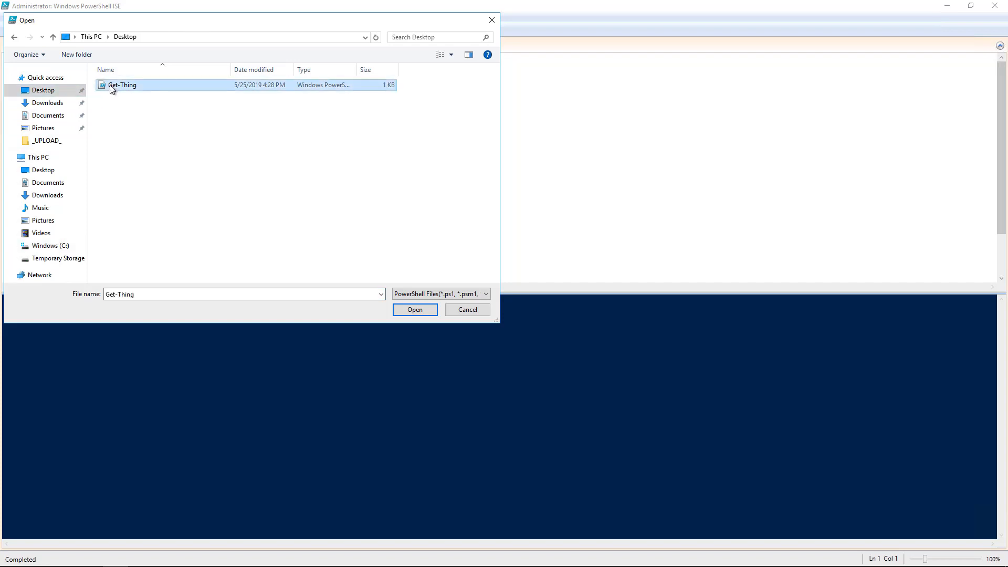
right_click(110, 86)
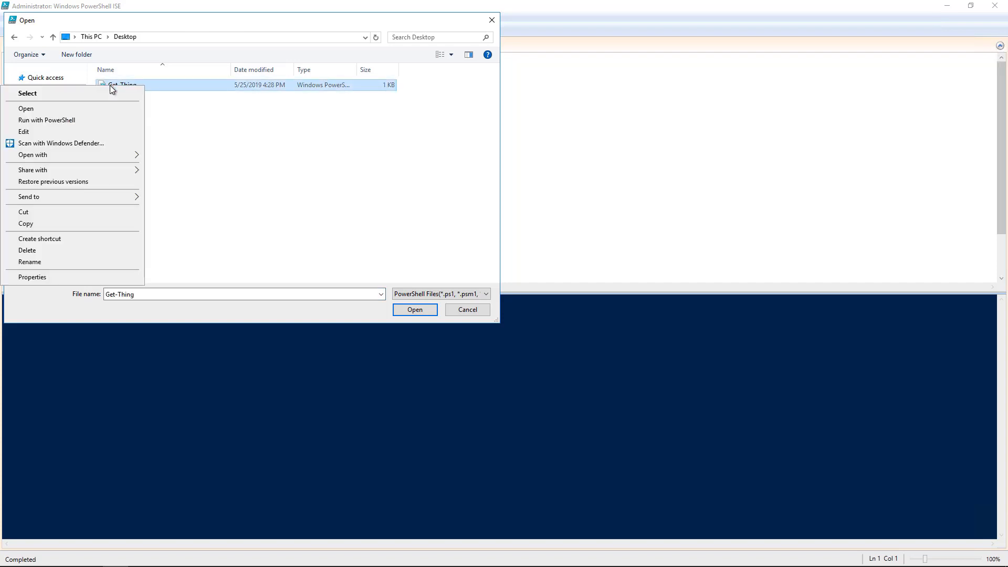
left_click(53, 225)
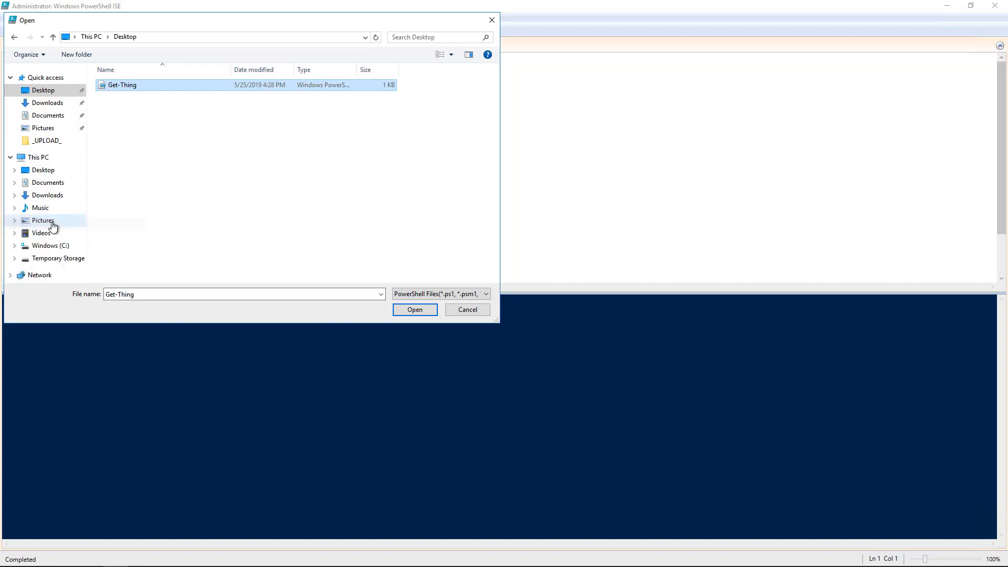
left_click(47, 141)
left_click(268, 37)
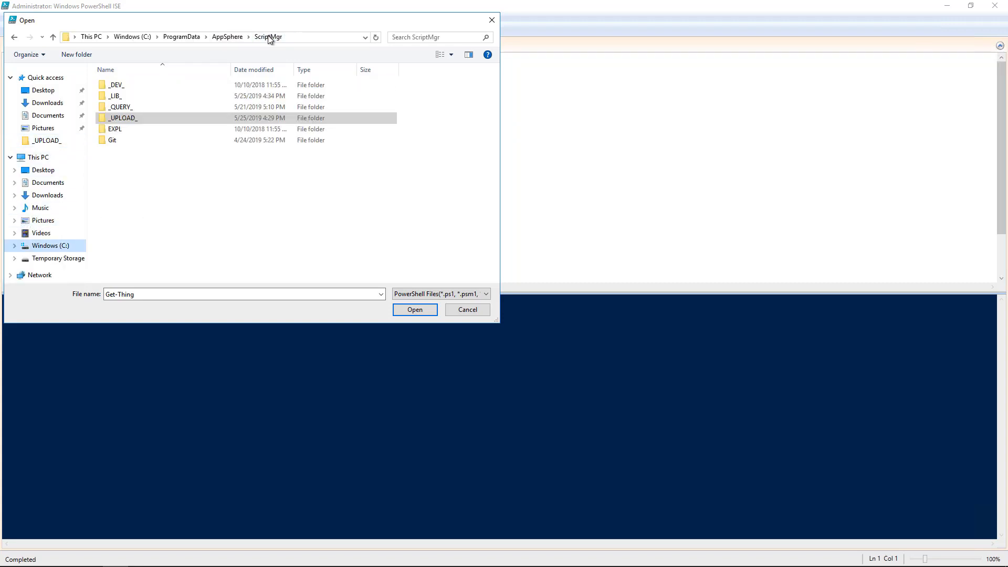
double_click(142, 97)
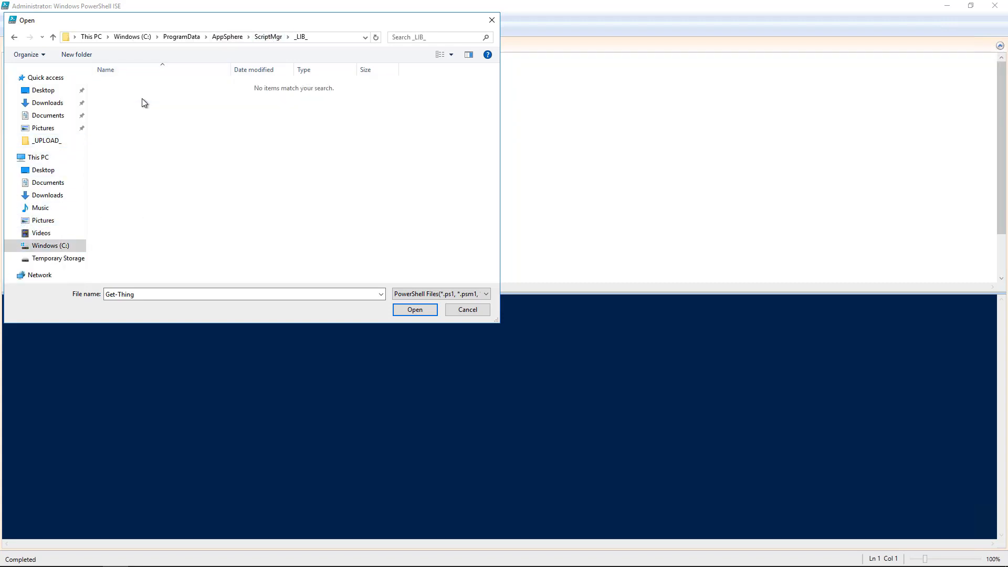
right_click(219, 116)
left_click(168, 175)
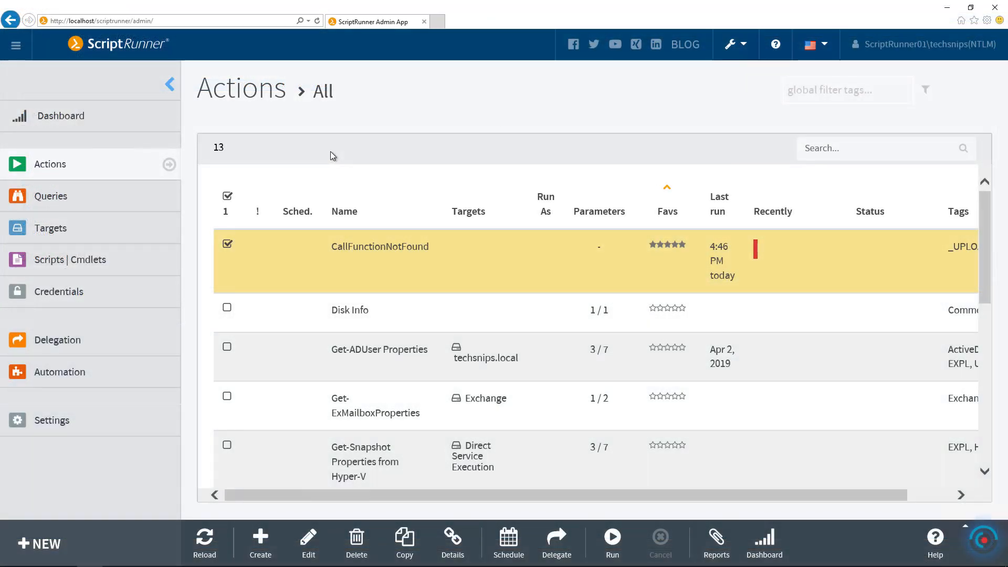
Search the Scripts | Cmdlets library for "get-t" to check for the Get-Thing script
left_click(68, 260)
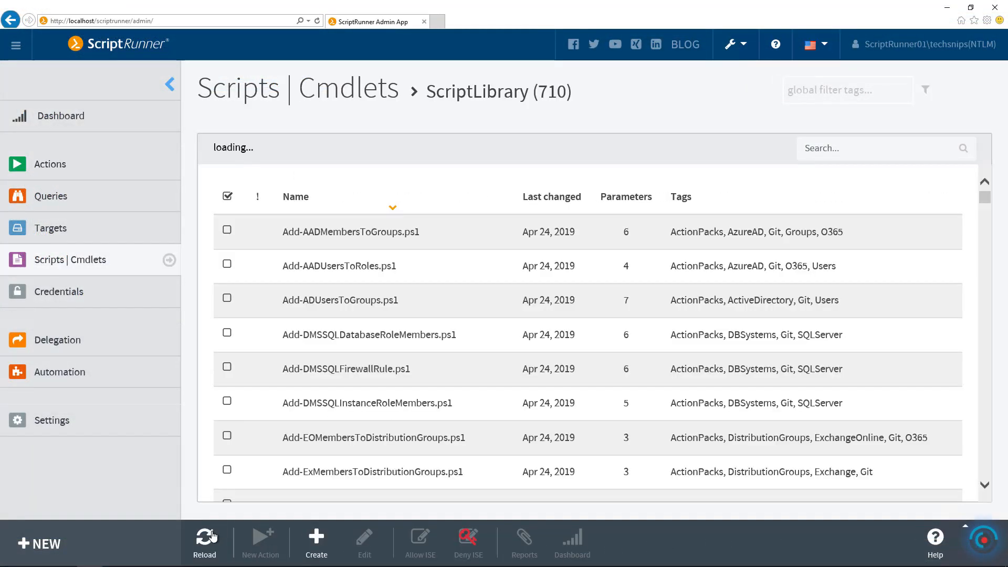
left_click(828, 151)
type("get-t")
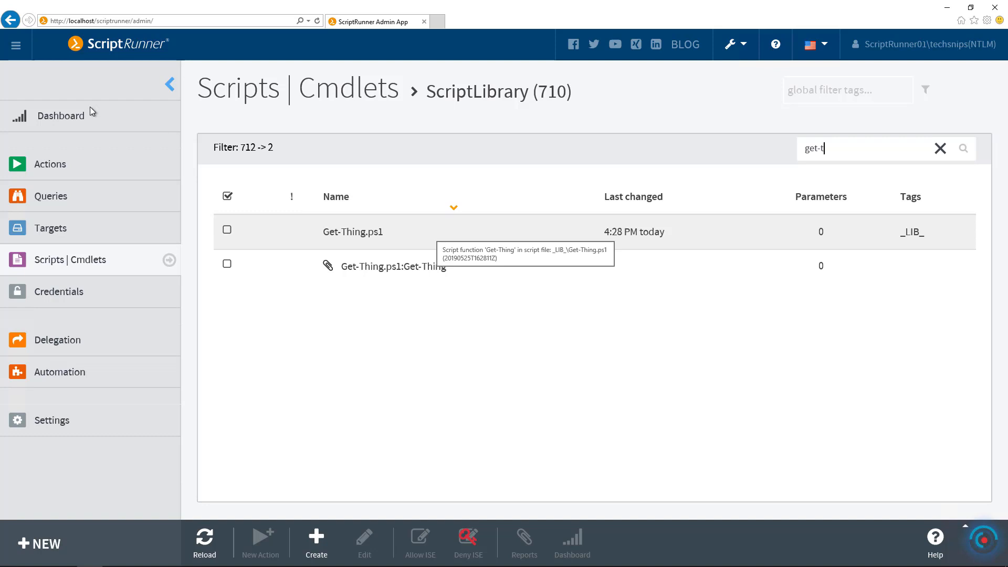
Edit the CallFunctionNotFound action's PowerShell options to preload the library script _LIB_\Get-Thing.ps1 into the session, and save the action
left_click(47, 164)
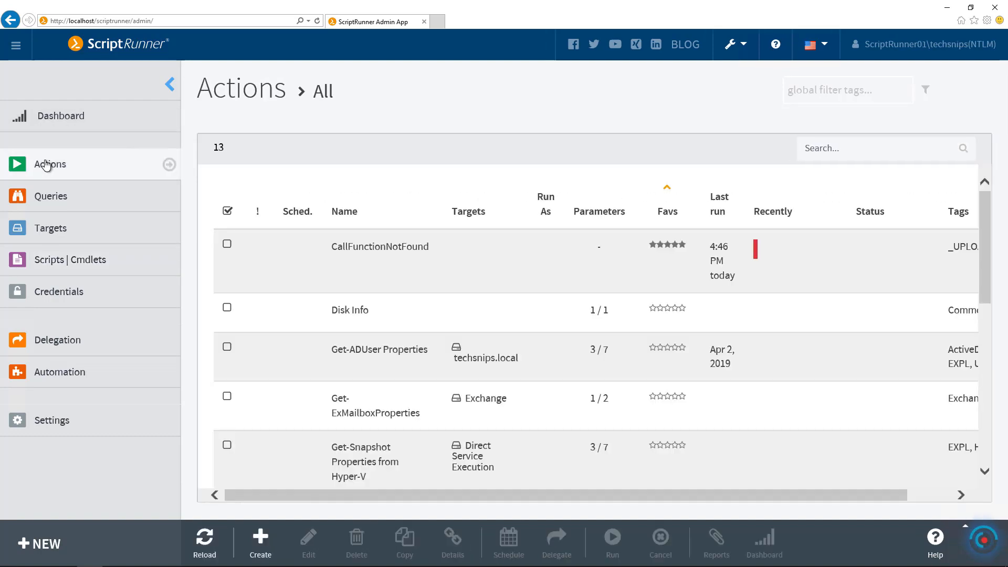
left_click(403, 251)
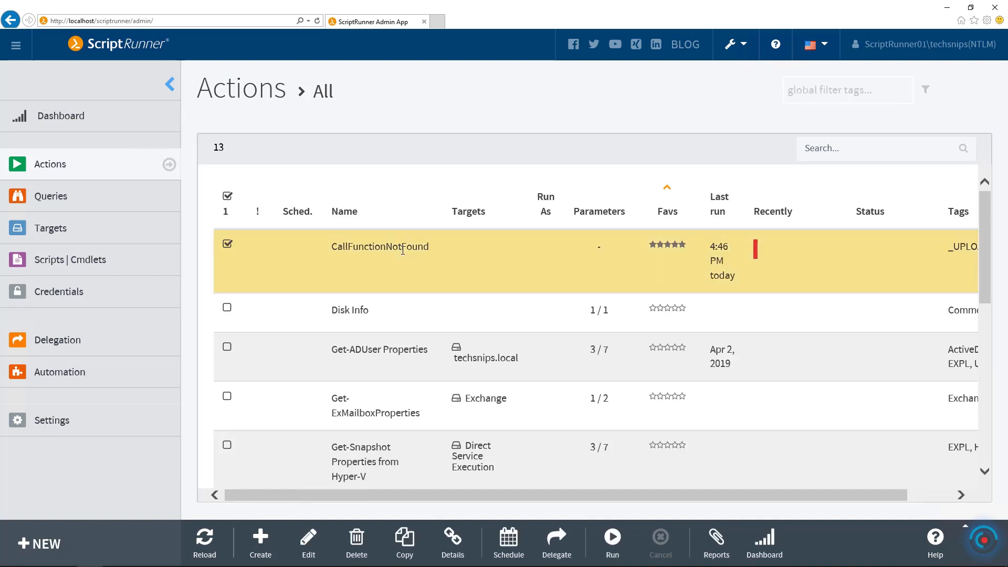
left_click(311, 543)
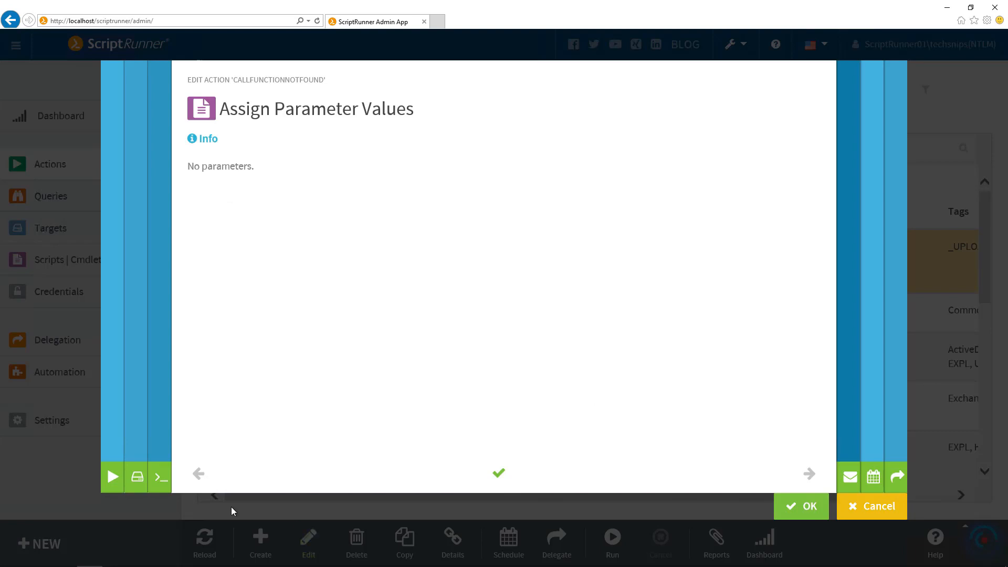
left_click(161, 476)
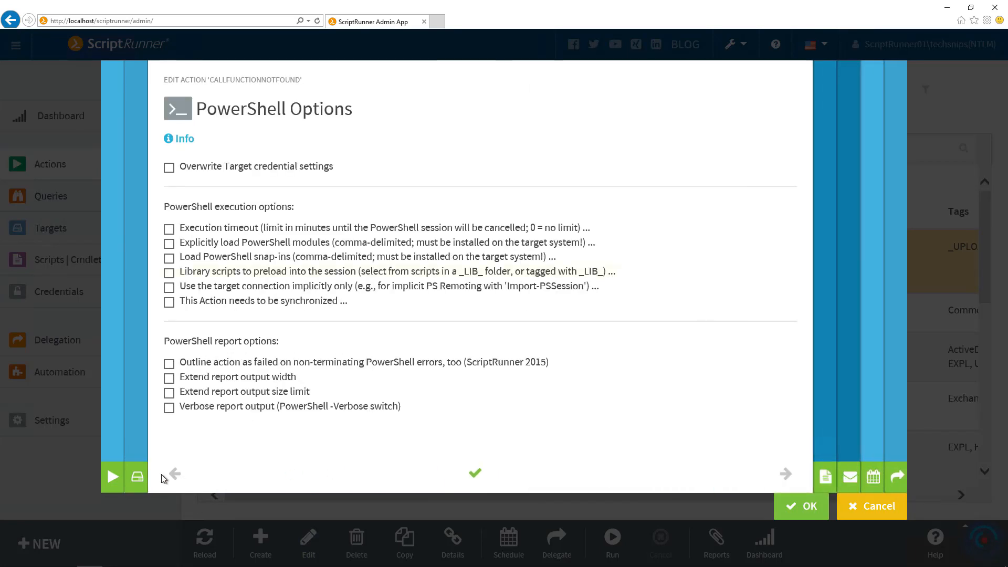
left_click(169, 273)
left_click(204, 291)
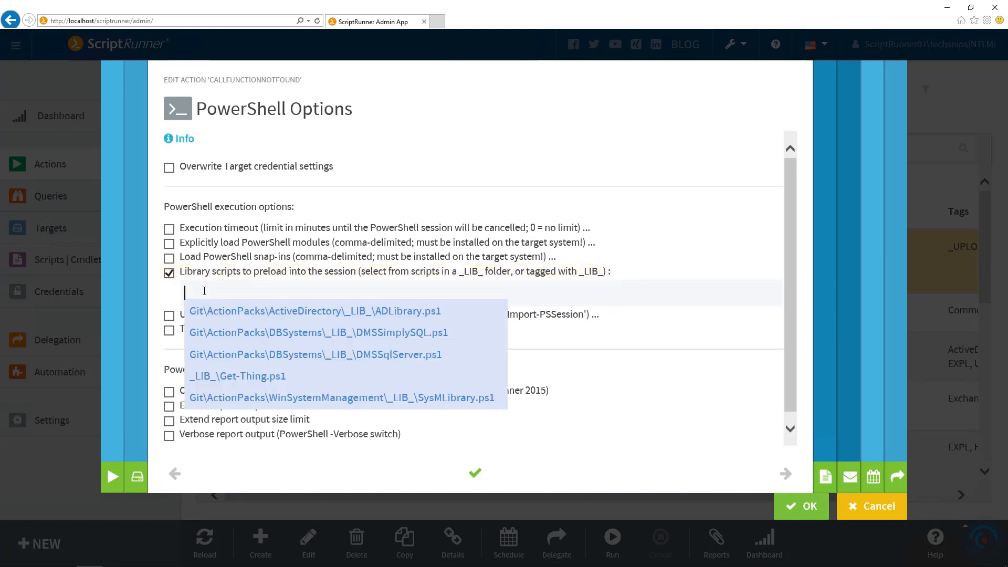
left_click(209, 376)
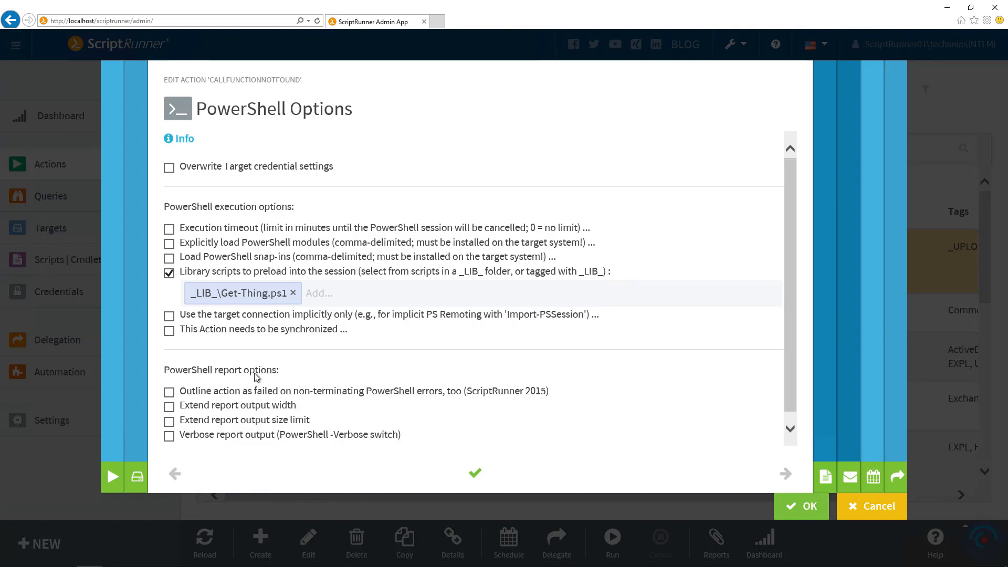
left_click(799, 507)
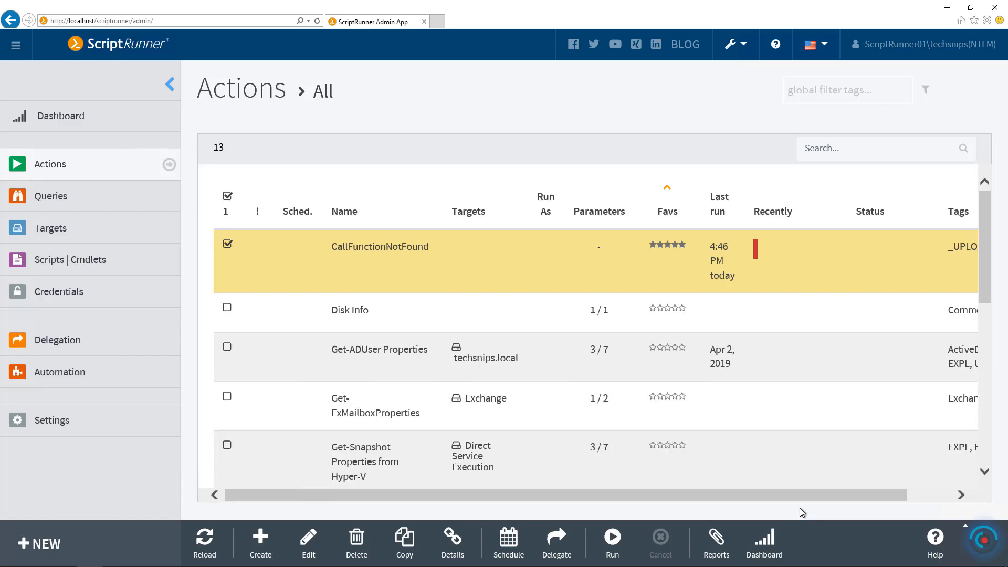
Run the edited CallFunctionNotFound action on the [LOCAL] Direct Service Execution target
left_click(611, 538)
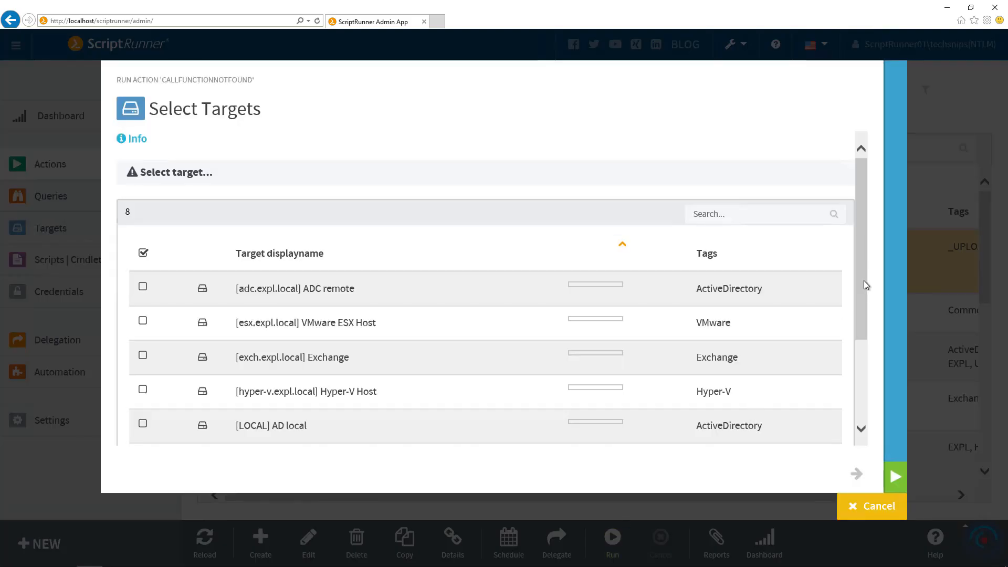
scroll(865, 340, "down", 2)
left_click(143, 356)
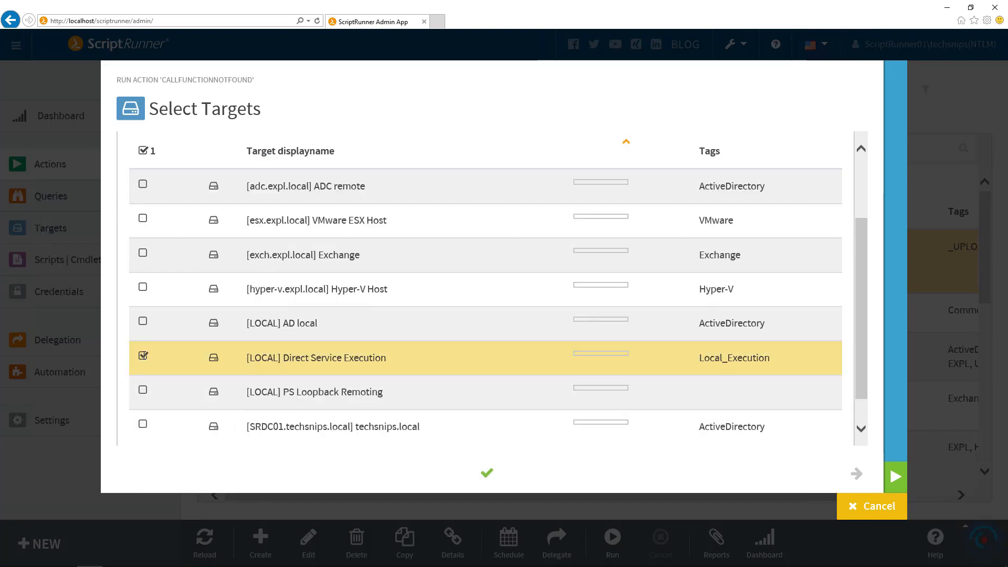
left_click(814, 507)
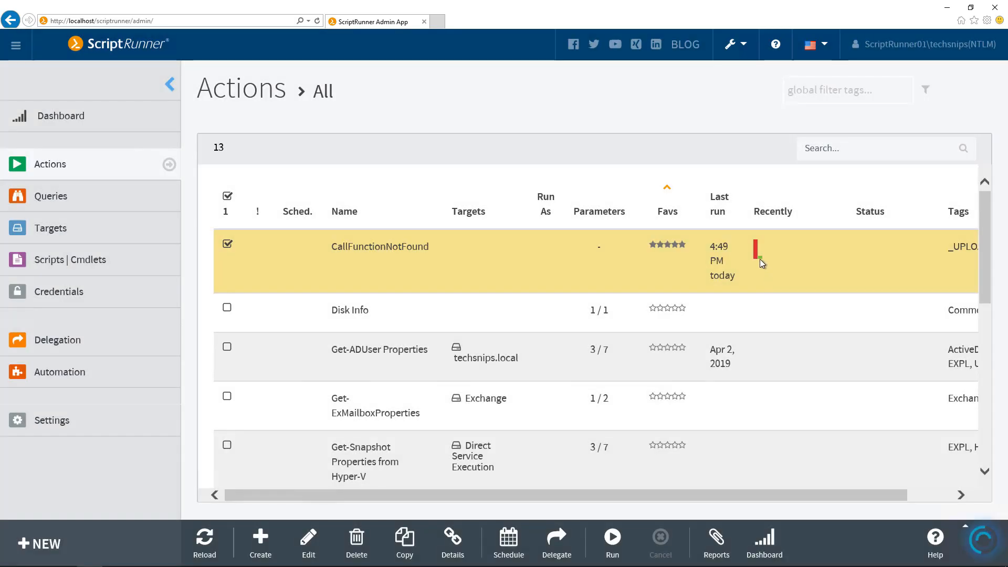
Open the newest CallFunctionNotFound run's report and check its result, script errors and library script loading
left_click(760, 257)
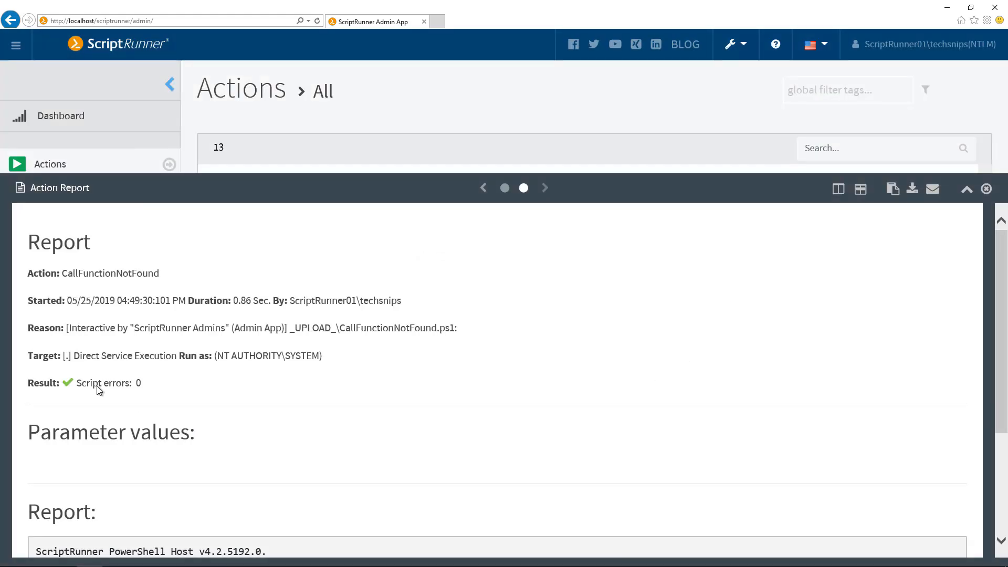
scroll(96, 386, "down", 3)
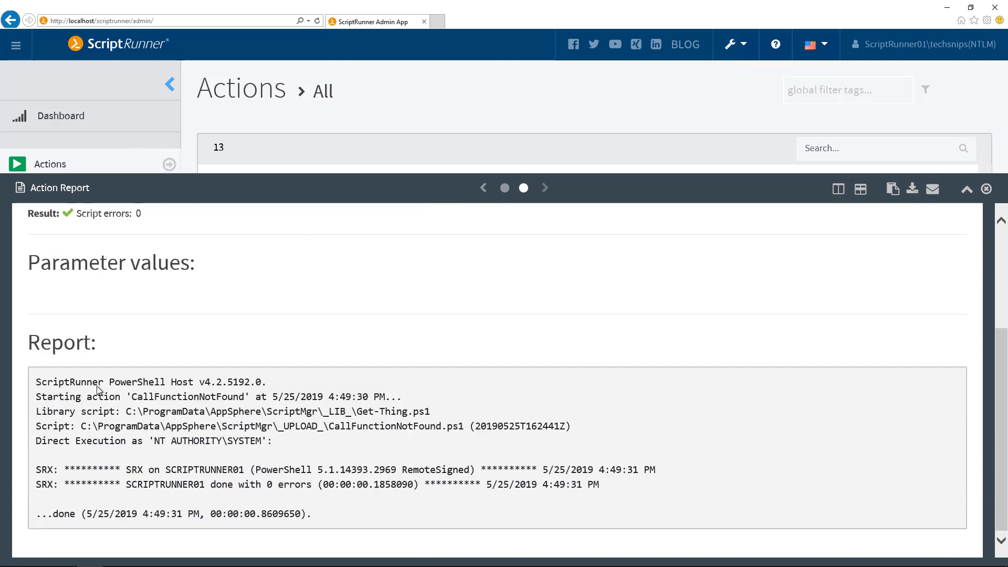